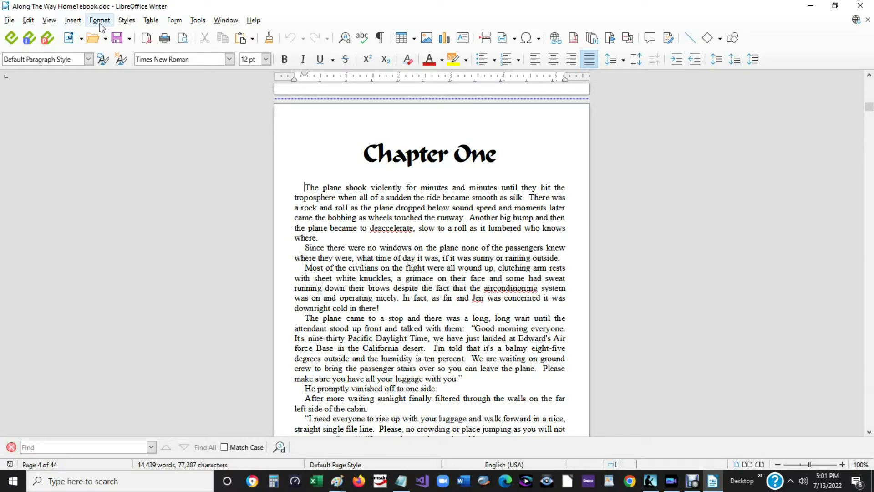
Add a drop cap to the first paragraph of Chapter One, using one character and three lines
{"action": "left_click", "coordinate": [100, 21]}
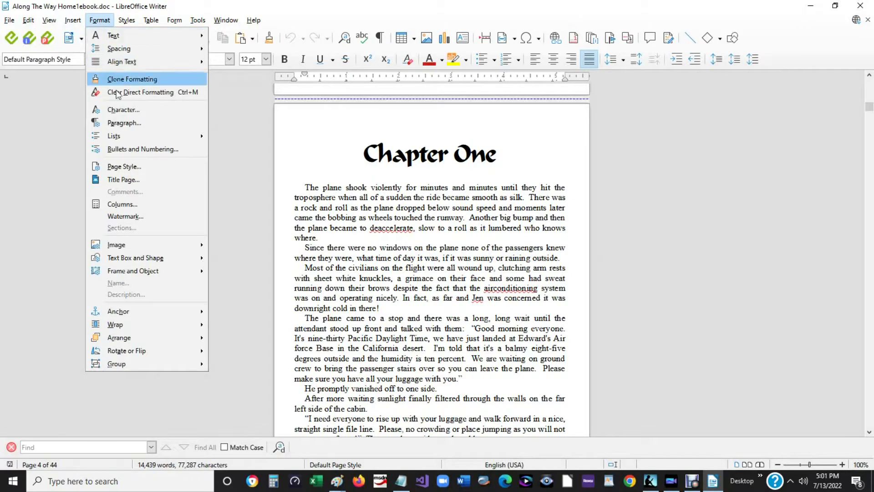
{"action": "left_click", "coordinate": [123, 123]}
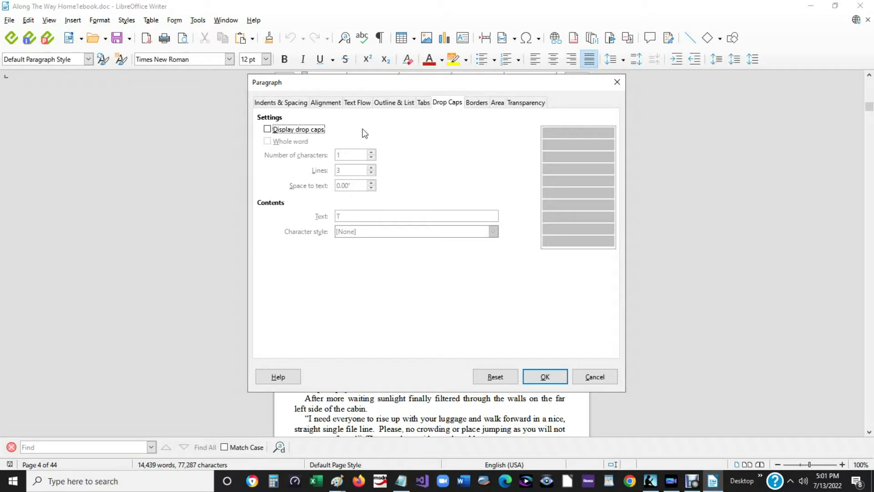
{"action": "left_click", "coordinate": [267, 129]}
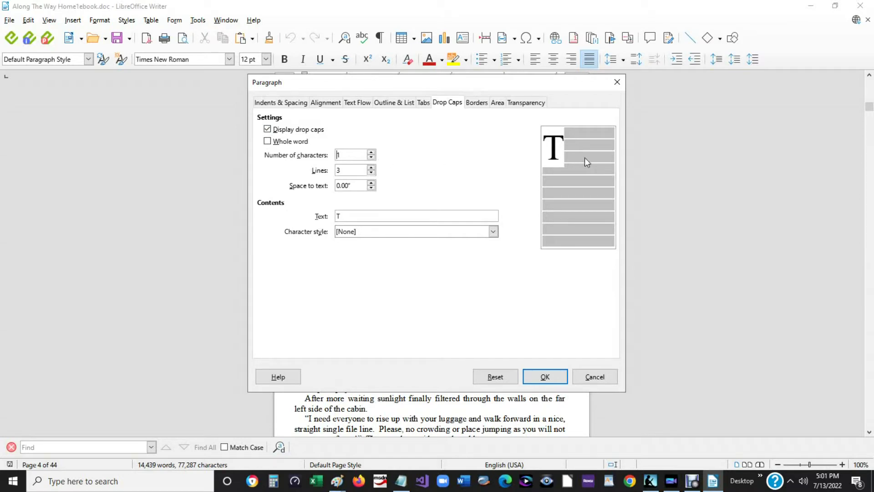
{"action": "left_click", "coordinate": [371, 153]}
{"action": "left_click", "coordinate": [371, 153]}
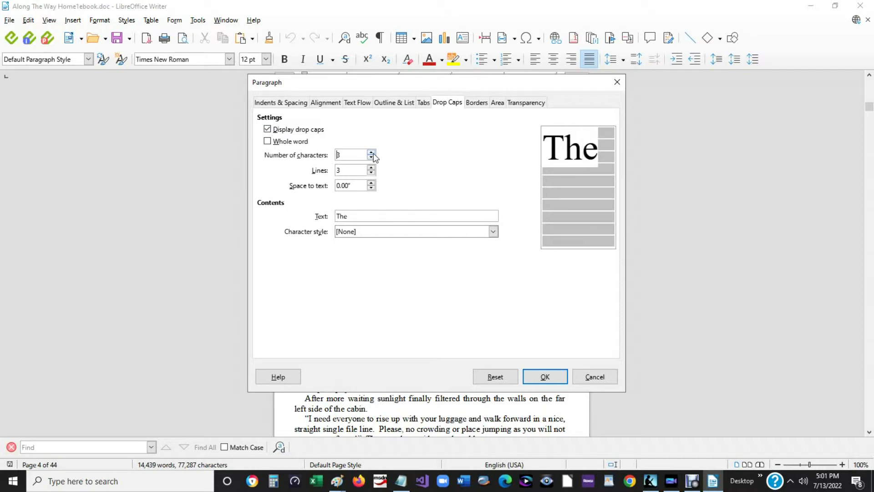
{"action": "left_click", "coordinate": [371, 159]}
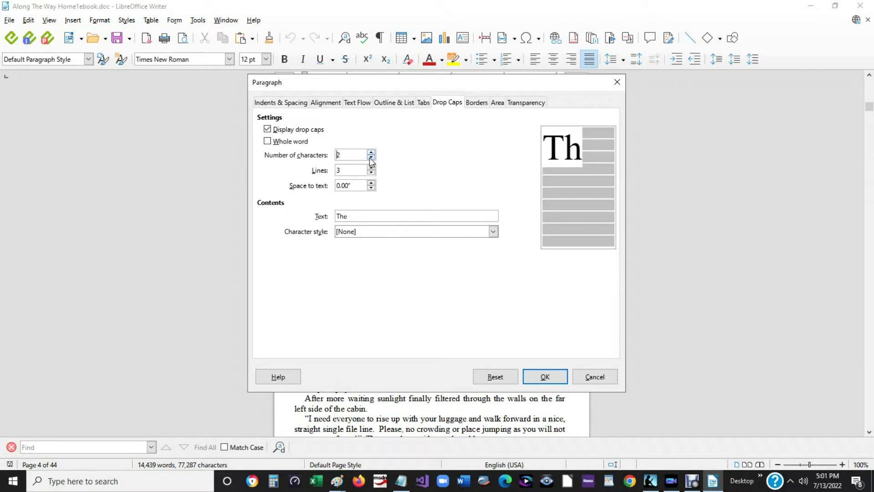
{"action": "left_click", "coordinate": [371, 159]}
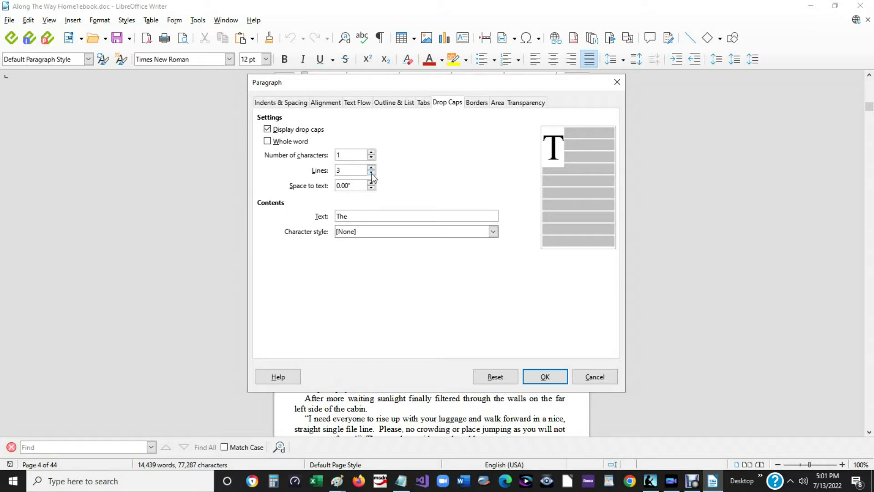
{"action": "left_click", "coordinate": [546, 378]}
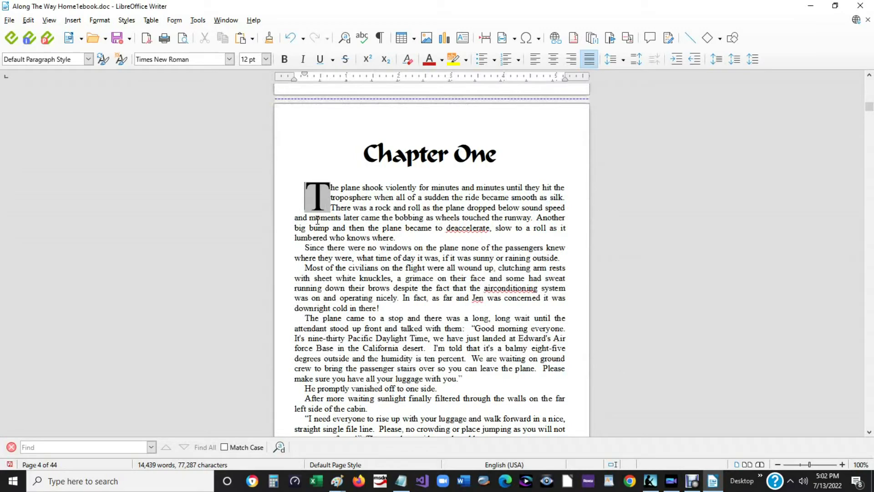
Change the number of lines spanned by the drop cap in Chapter One's first paragraph
{"action": "left_click", "coordinate": [99, 20]}
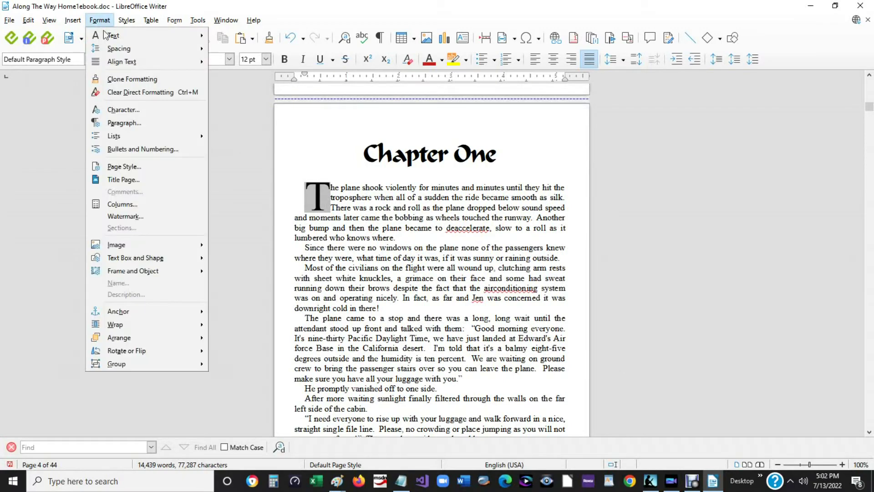
{"action": "left_click", "coordinate": [133, 124]}
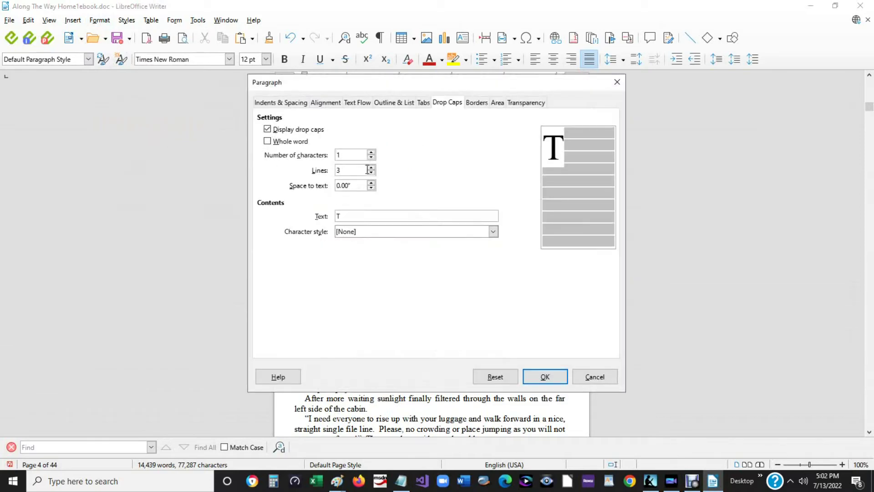
{"action": "left_click", "coordinate": [371, 168]}
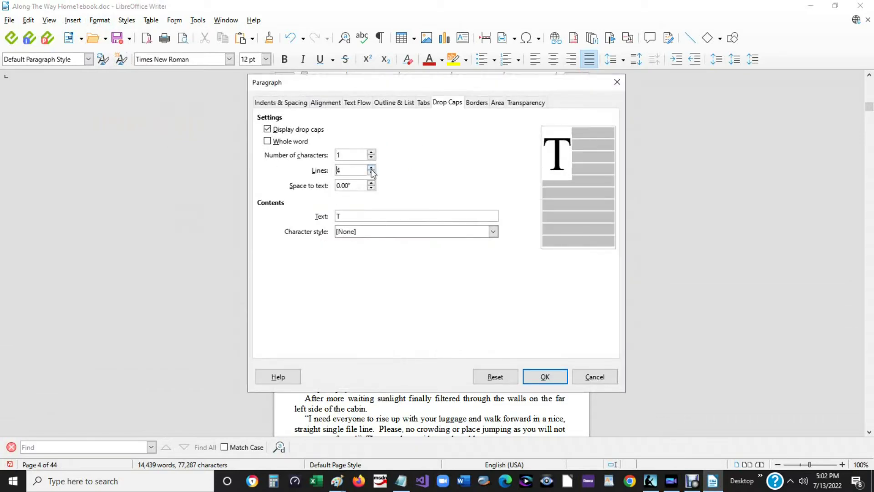
{"action": "left_click", "coordinate": [371, 168]}
{"action": "left_click", "coordinate": [545, 376]}
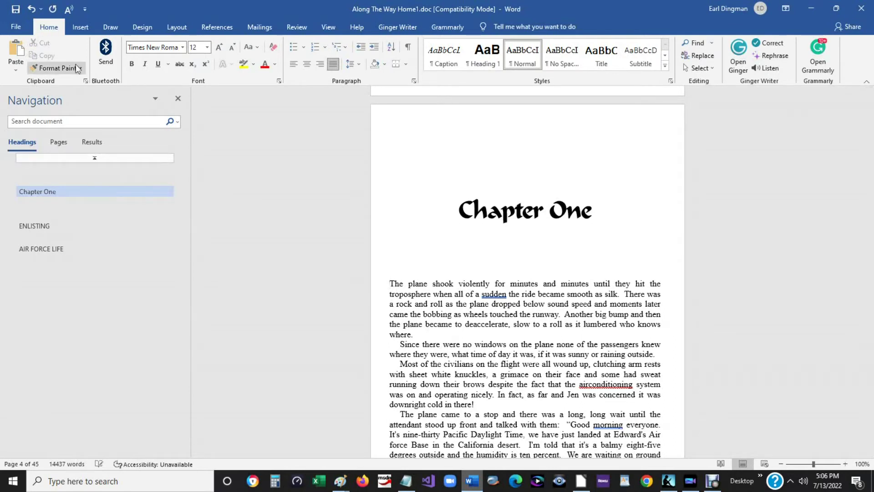
In Word, apply the Dropped style of drop cap to the first paragraph of Chapter One
{"action": "left_click", "coordinate": [80, 27]}
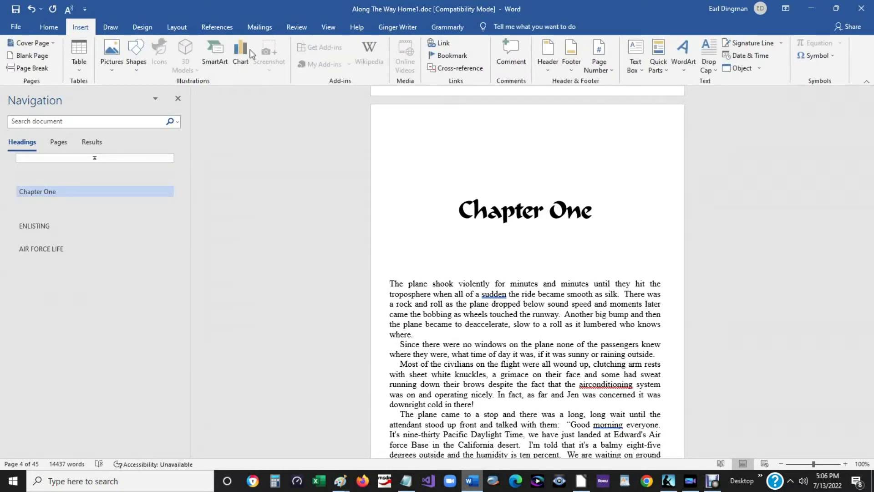
{"action": "left_click", "coordinate": [707, 42]}
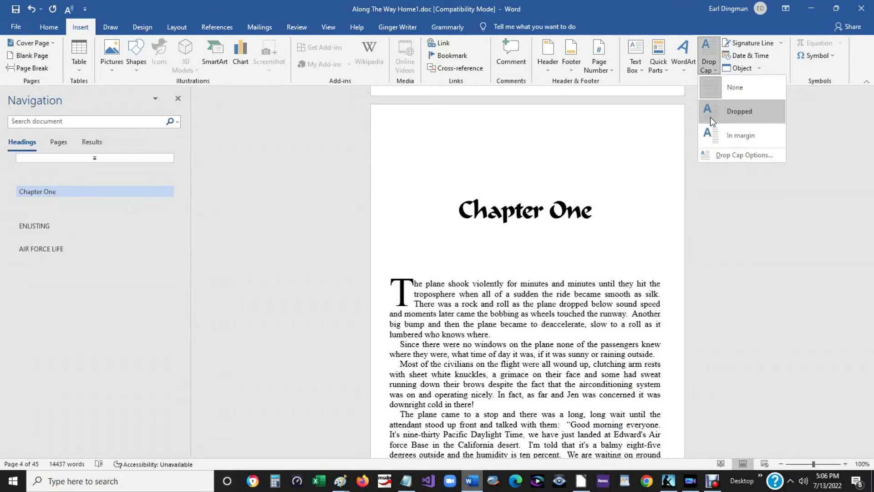
{"action": "left_click", "coordinate": [710, 117]}
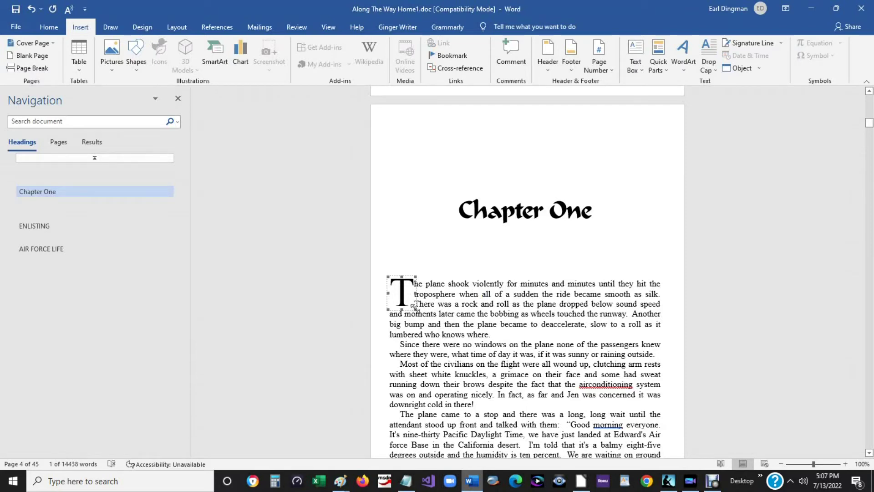
Enlarge the drop cap T by its frame so it spans about five lines of the paragraph
{"action": "left_click_drag", "start_coordinate": [414, 308], "coordinate": [433, 329]}
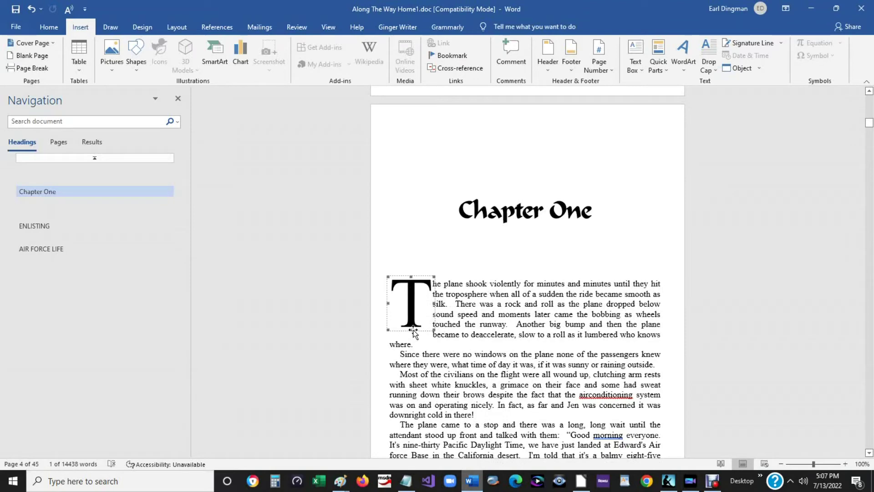
{"action": "left_click_drag", "start_coordinate": [412, 330], "coordinate": [411, 327]}
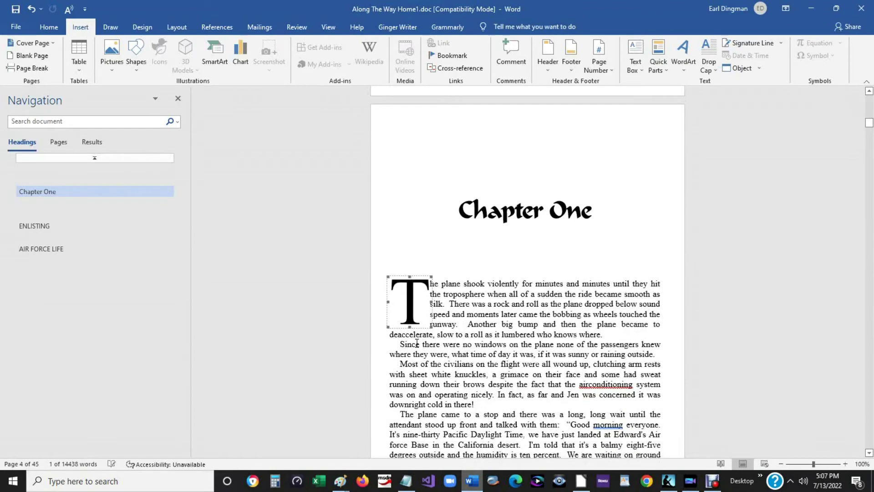
{"action": "left_click", "coordinate": [539, 315]}
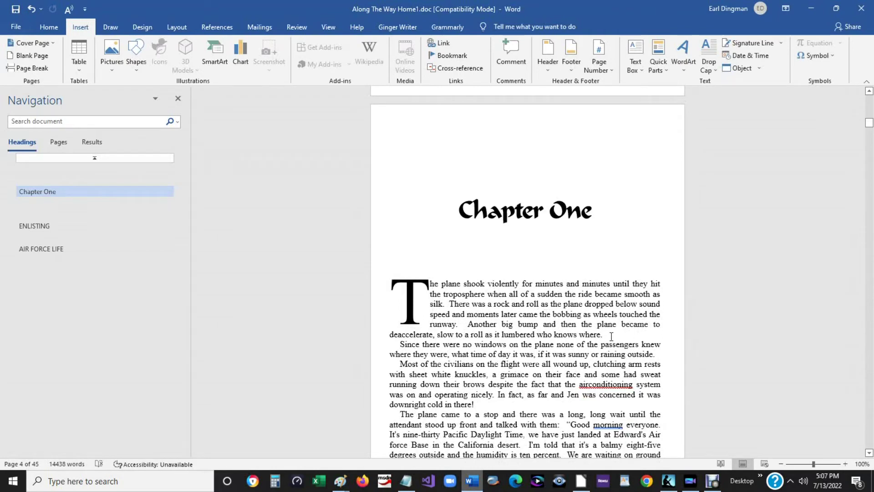
Shrink the drop cap T's frame back to a height of three text lines and deselect it
{"action": "left_click", "coordinate": [415, 299]}
{"action": "left_click", "coordinate": [414, 328]}
{"action": "left_click", "coordinate": [409, 328]}
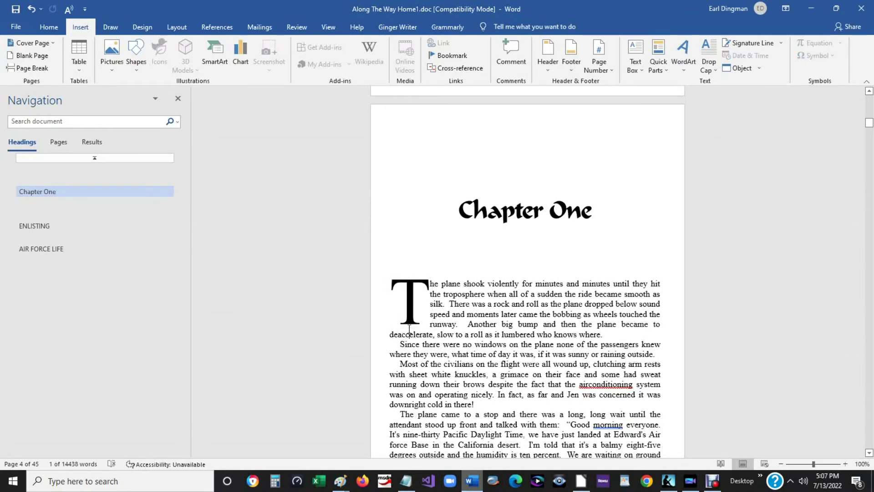
{"action": "left_click", "coordinate": [410, 327]}
{"action": "left_click_drag", "start_coordinate": [410, 327], "coordinate": [410, 309]}
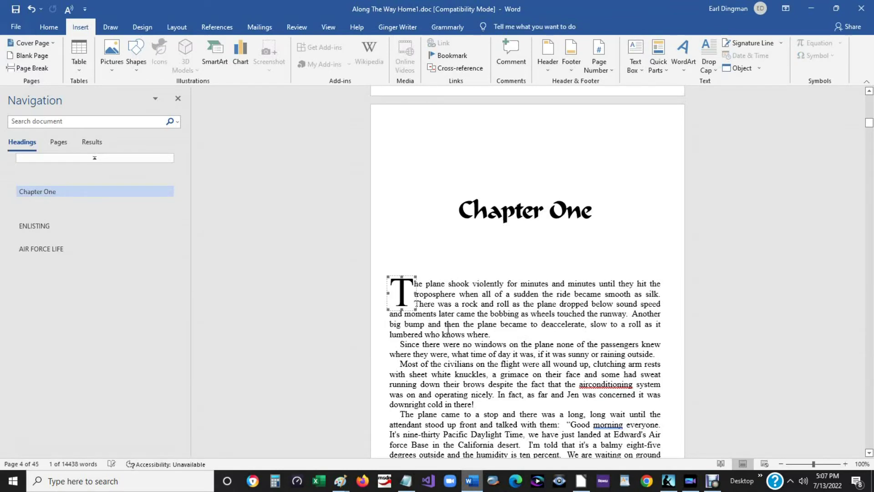
{"action": "left_click", "coordinate": [510, 330]}
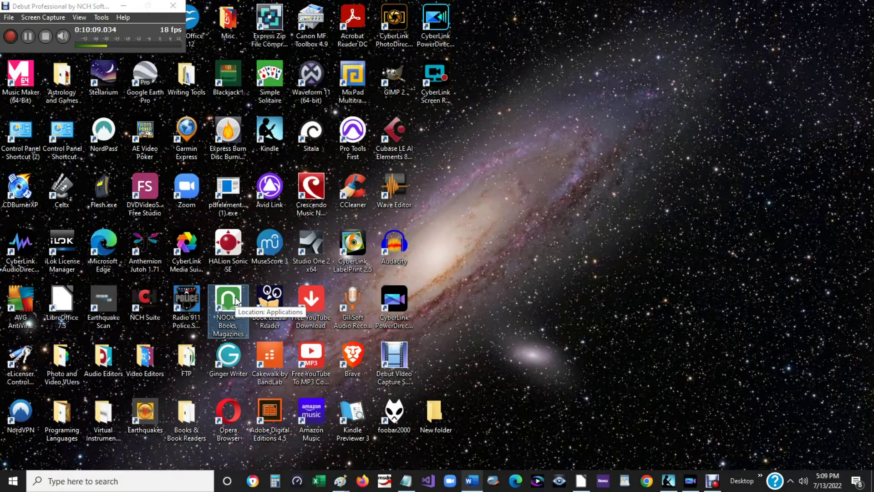
{"action": "double_click", "coordinate": [234, 296]}
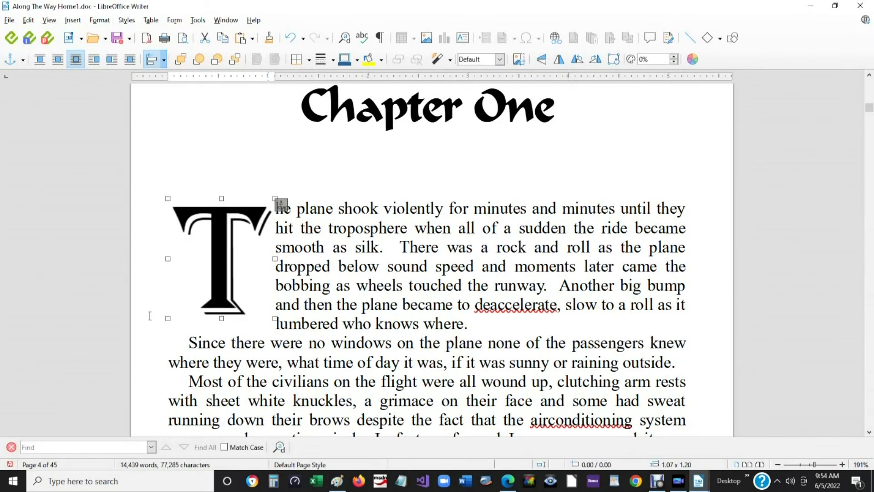
{"action": "left_click", "coordinate": [150, 315]}
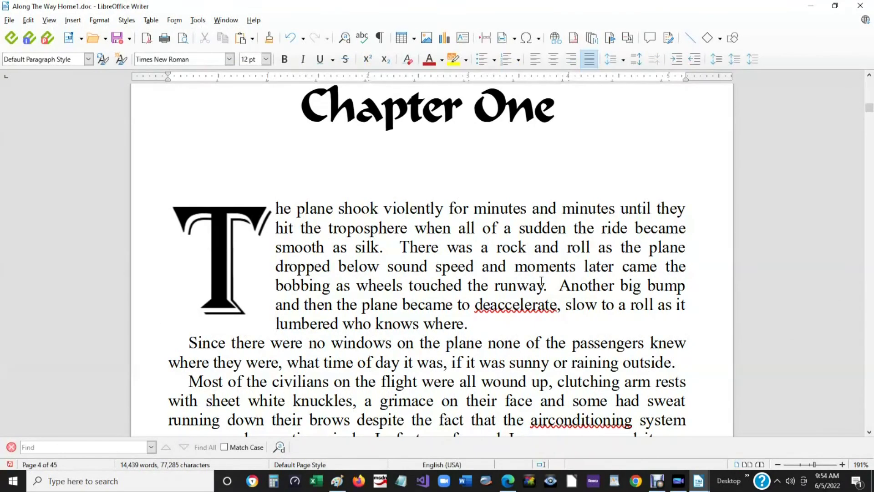
{"action": "scroll", "coordinate": [542, 281], "scroll_direction": "up", "scroll_amount": 2}
{"action": "scroll", "coordinate": [542, 281], "scroll_direction": "down", "scroll_amount": 2}
{"action": "left_click", "coordinate": [225, 287]}
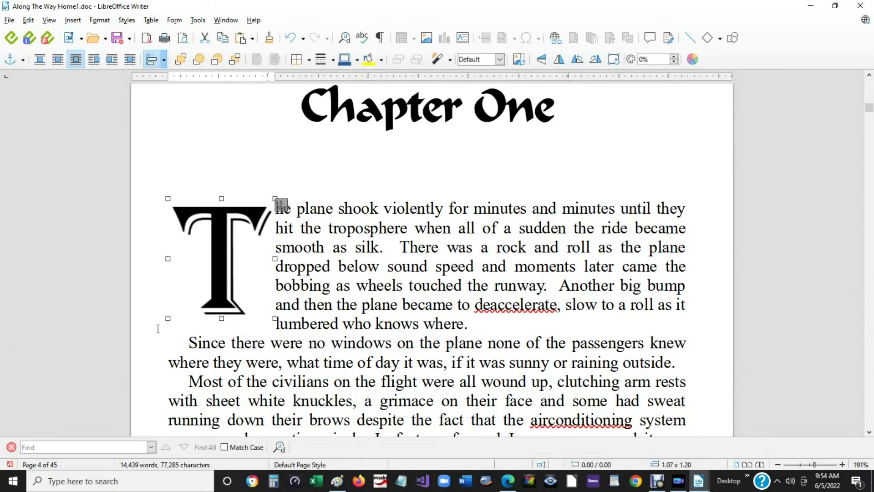
{"action": "left_click", "coordinate": [150, 316]}
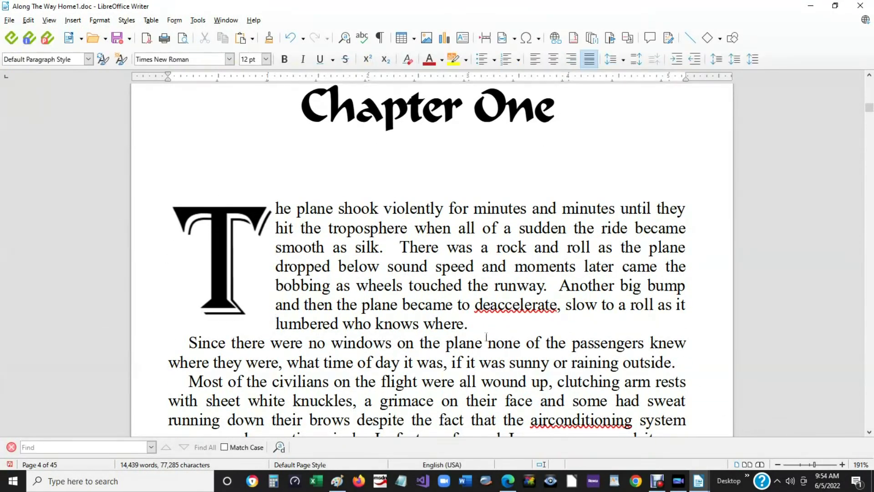
{"action": "scroll", "coordinate": [541, 281], "scroll_direction": "up", "scroll_amount": 2}
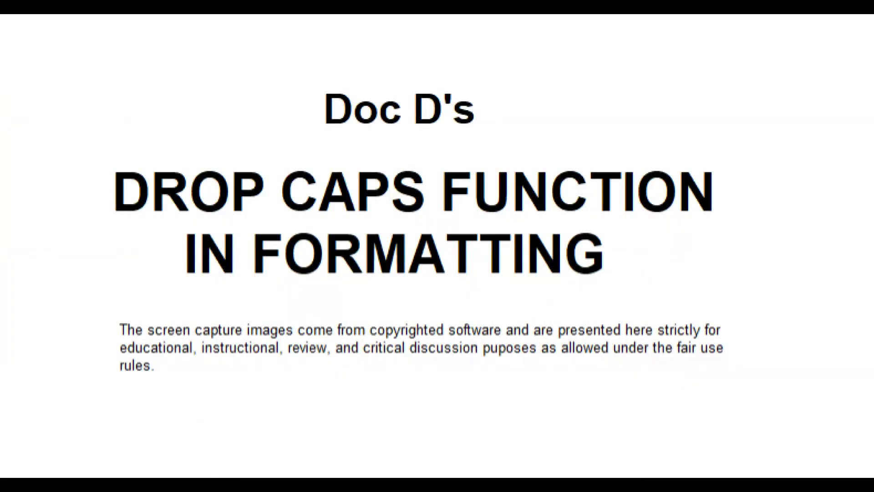